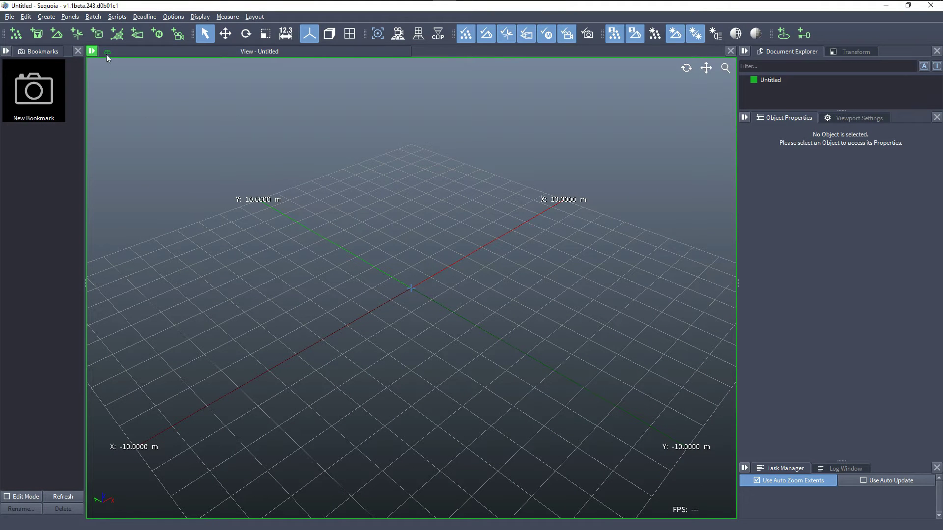
# Choose GU_SAE_87.xyz and GU_SAE_87.e57 as the point files to convert via Batch > CONVERT POINT Files
pyautogui.click(96, 17)
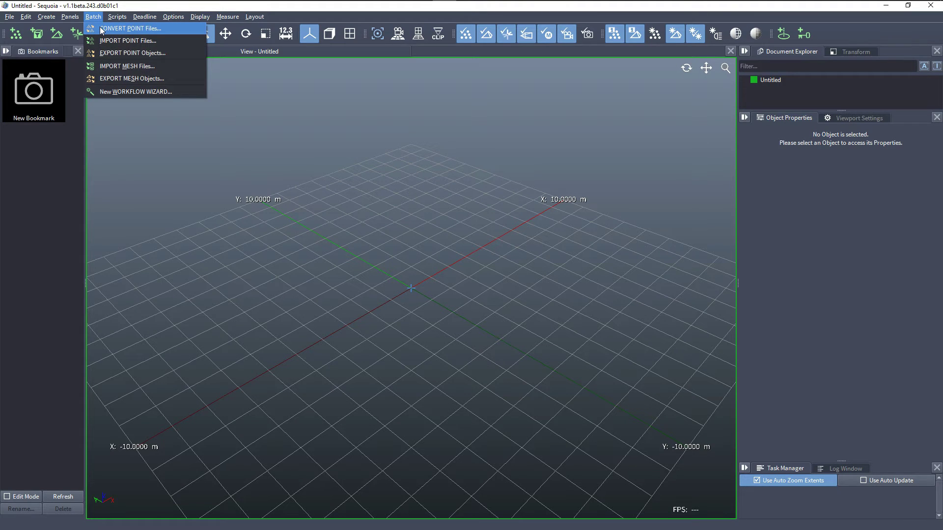
pyautogui.click(141, 29)
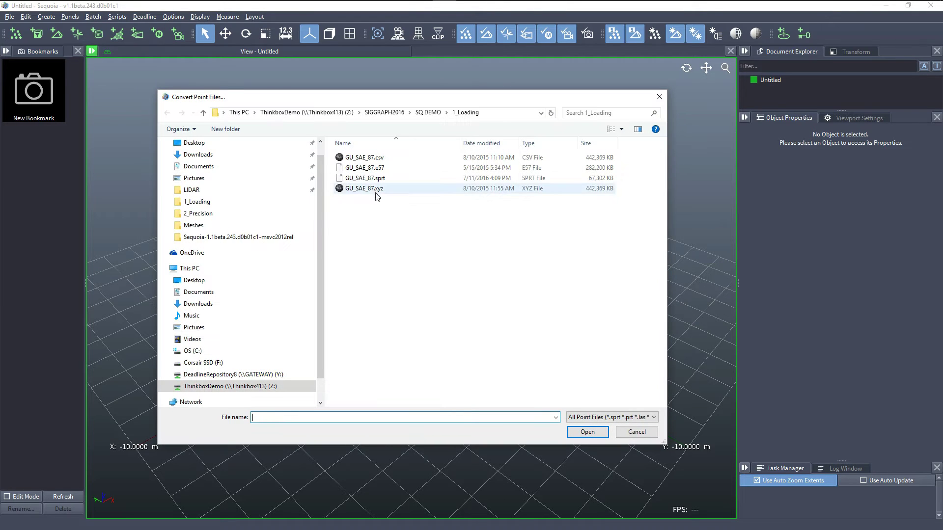
pyautogui.click(376, 190)
pyautogui.keyDown('ctrl'); pyautogui.click(377, 171); pyautogui.keyUp('ctrl')
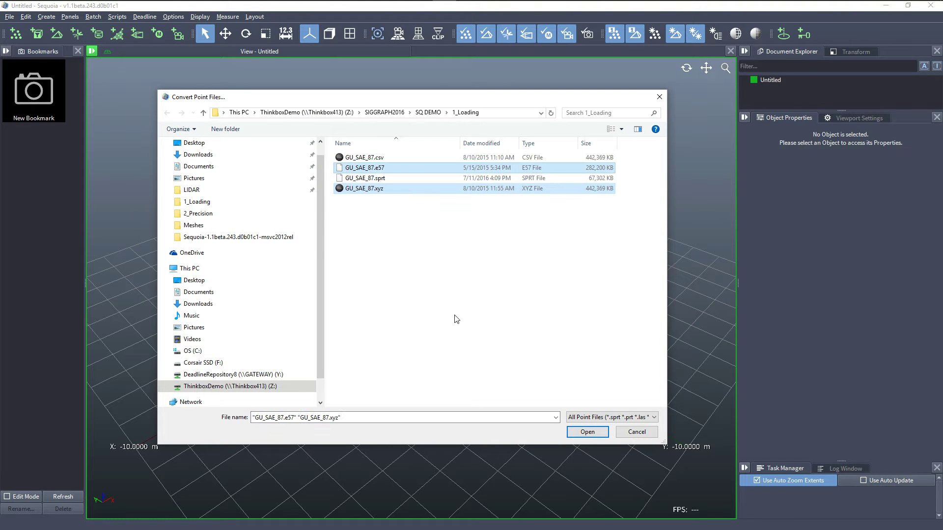
pyautogui.click(587, 435)
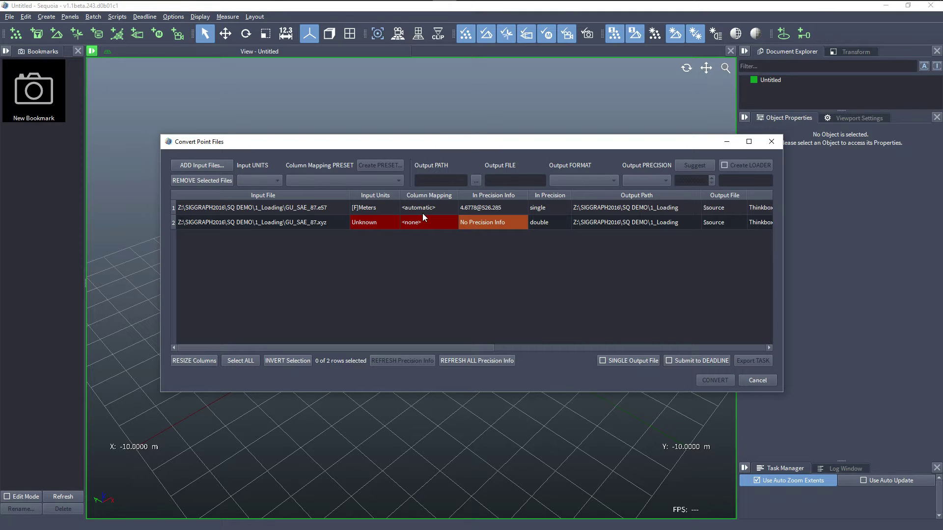
# Read the precision and units tooltips for the two queued GU_SAE_87 files
pyautogui.moveTo(486, 208)
pyautogui.moveTo(364, 225)
# Set GU_SAE_87.xyz's input units to Meters and check the column mapping preset list
pyautogui.click(364, 222)
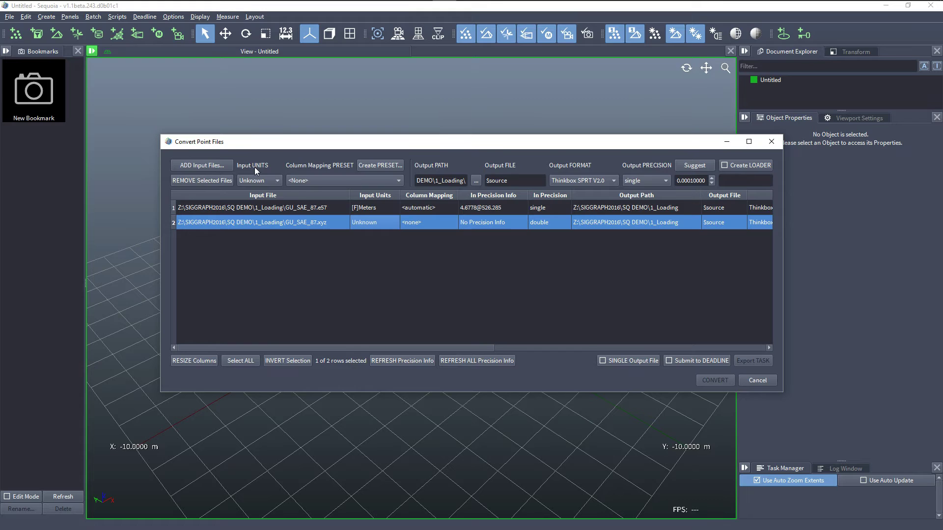
pyautogui.click(251, 181)
pyautogui.click(255, 120)
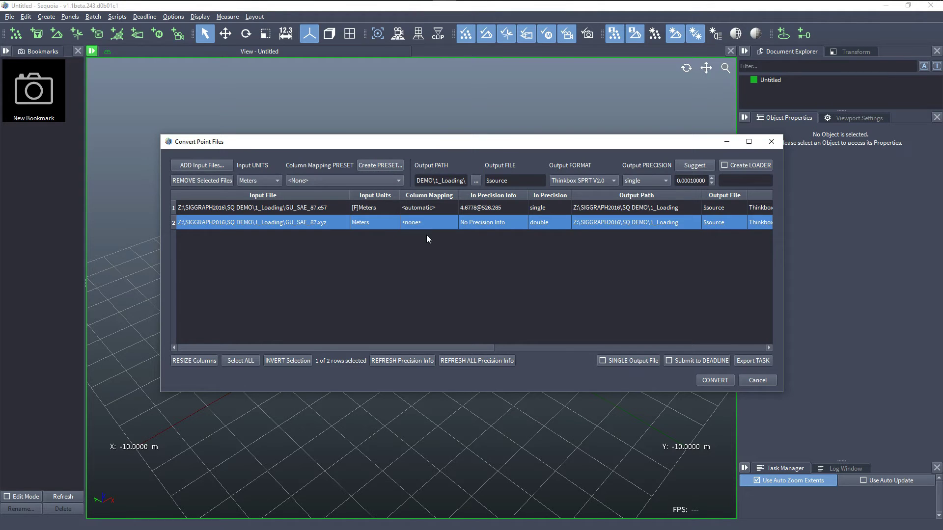
pyautogui.click(335, 179)
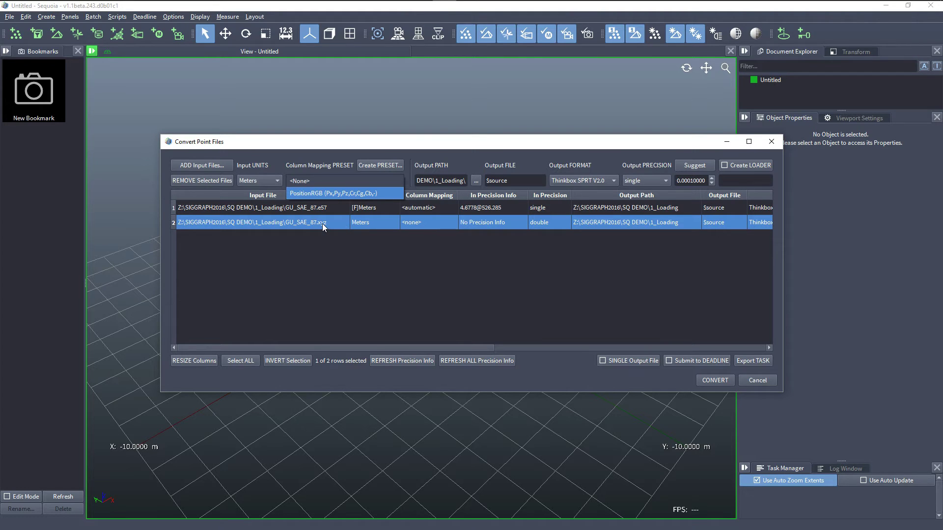
pyautogui.click(382, 193)
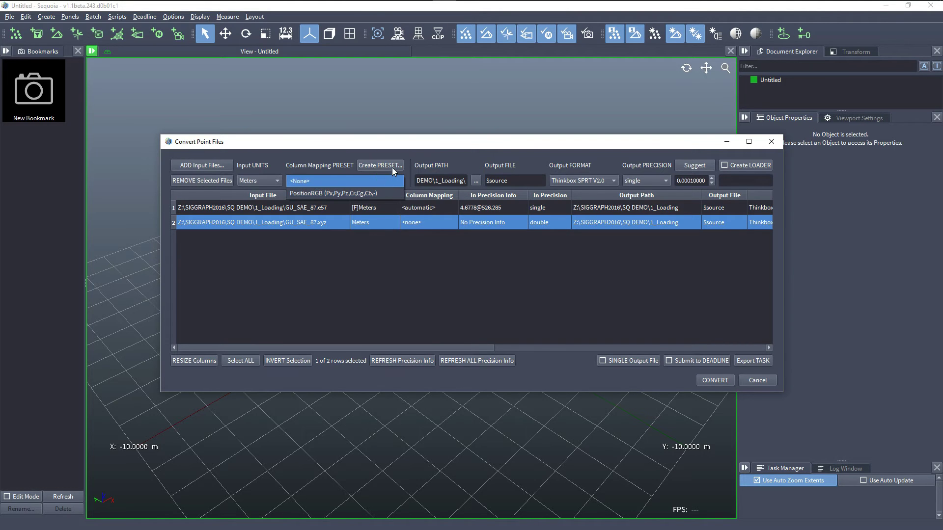
# Start a new column mapping preset and load the saved PositionRGB mapping into it
pyautogui.click(392, 167)
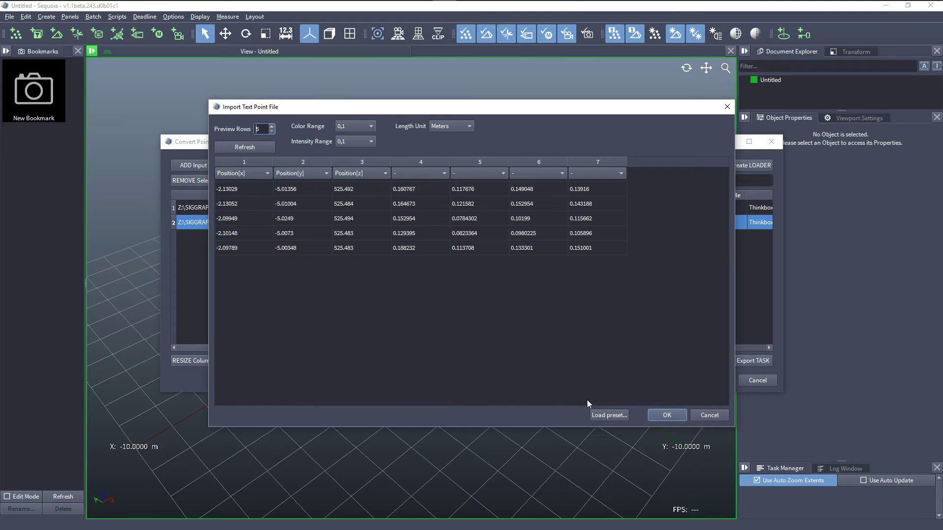
pyautogui.click(609, 415)
pyautogui.click(445, 264)
pyautogui.click(438, 278)
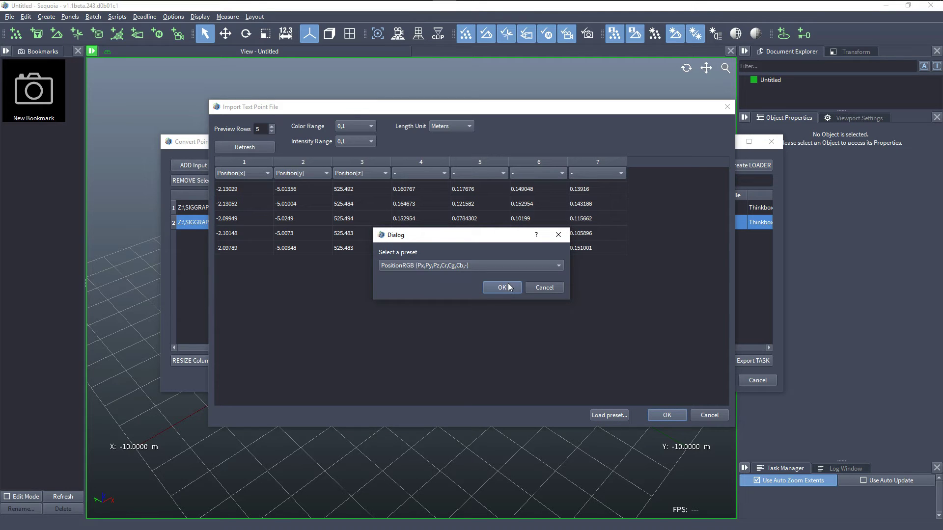
pyautogui.click(490, 288)
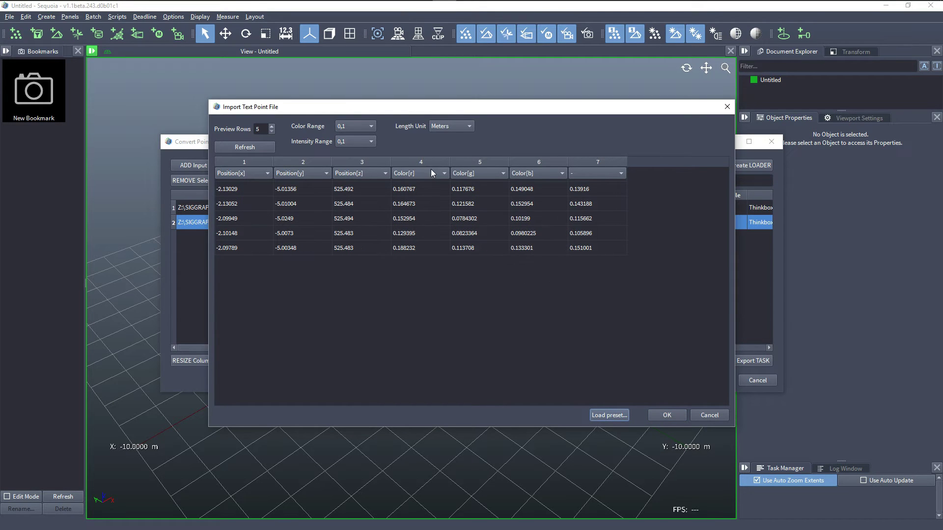
# Map column 7 to Intensity and refresh the preview to show 9 rows
pyautogui.click(596, 174)
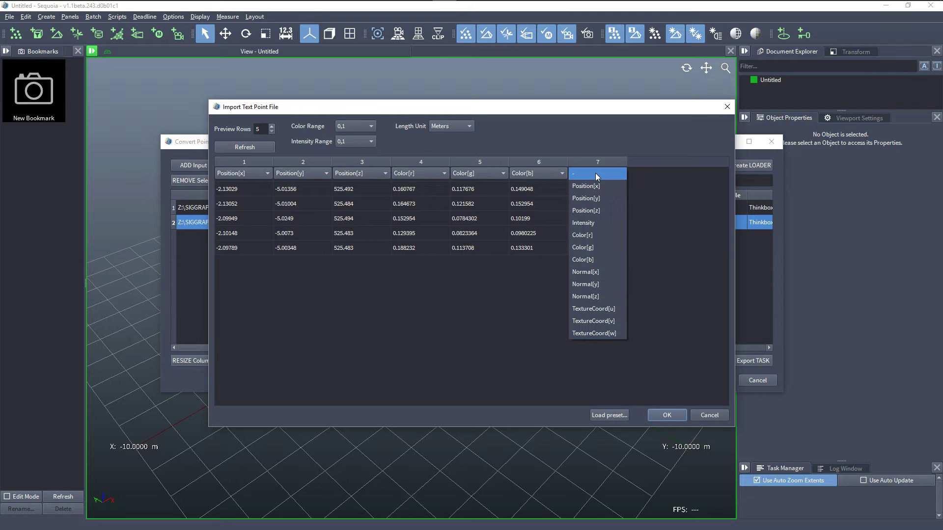
pyautogui.click(598, 224)
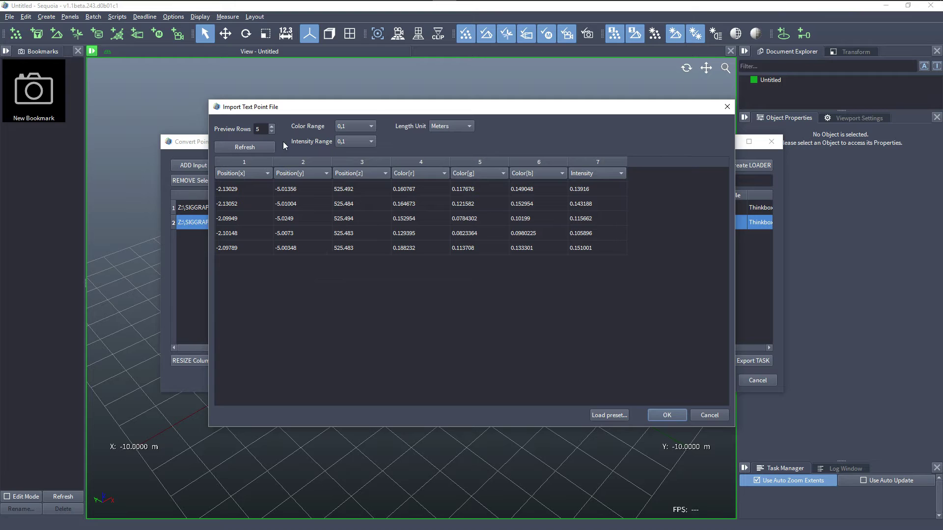
pyautogui.click(271, 126)
pyautogui.click(271, 126)
pyautogui.click(271, 126)
pyautogui.click(272, 126)
pyautogui.click(257, 147)
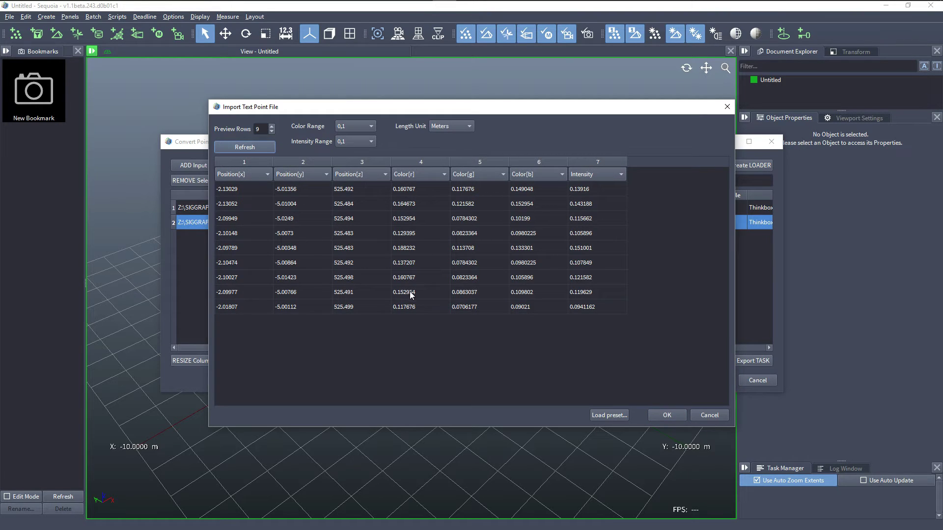
# Save the finished column mapping as a preset named PosColInt
pyautogui.click(675, 411)
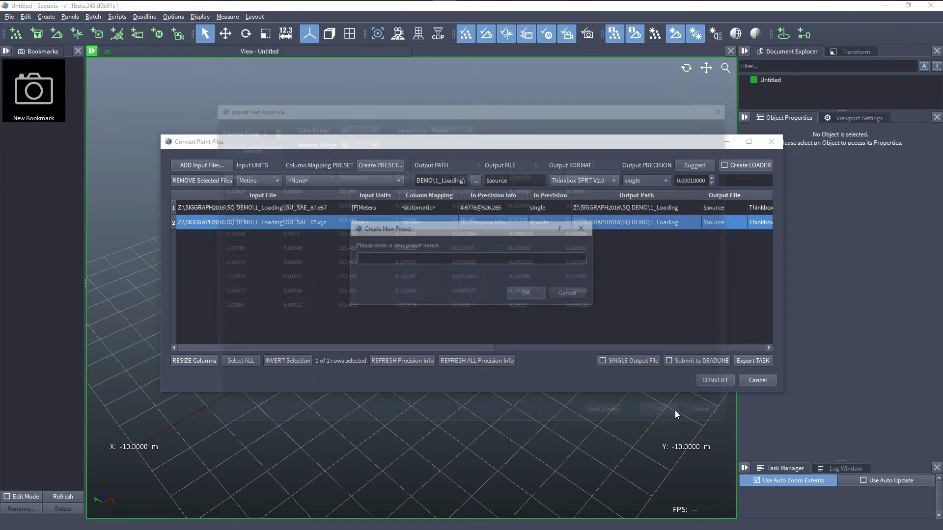
pyautogui.write('P')
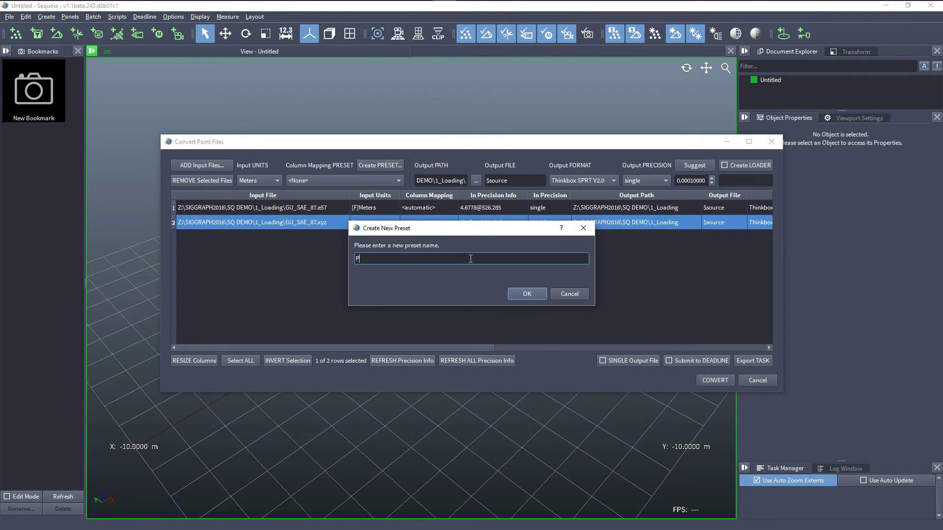
pyautogui.write('osColInt')
pyautogui.press('Return')
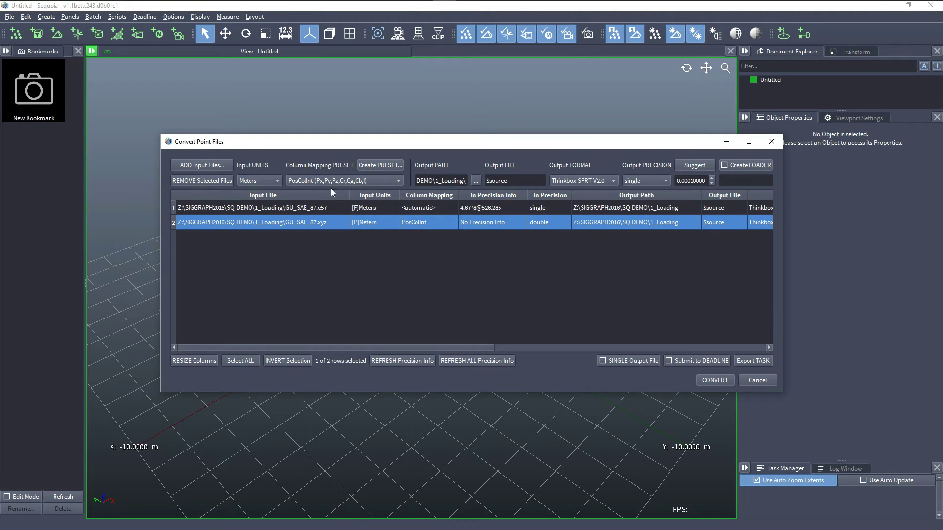
# Compare the PositionRGB preset on the xyz file, then reapply PosColInt
pyautogui.click(368, 181)
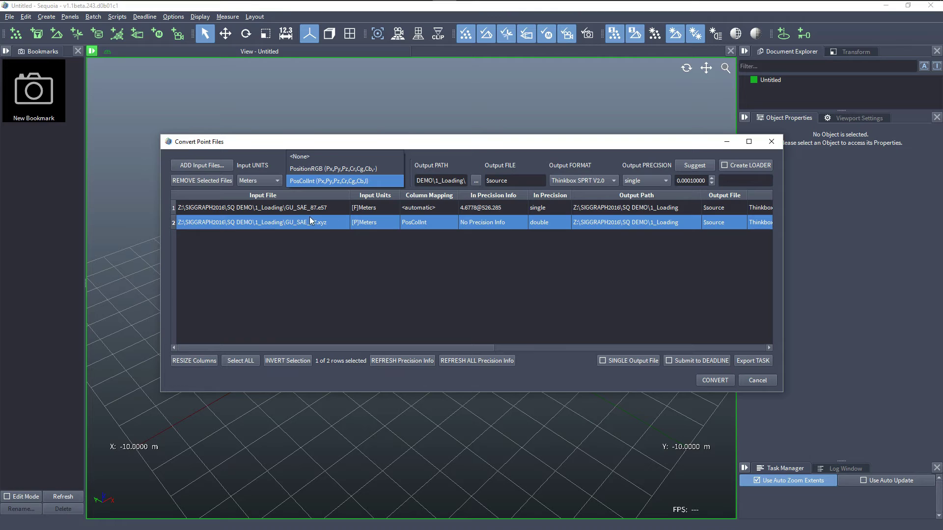
pyautogui.click(367, 171)
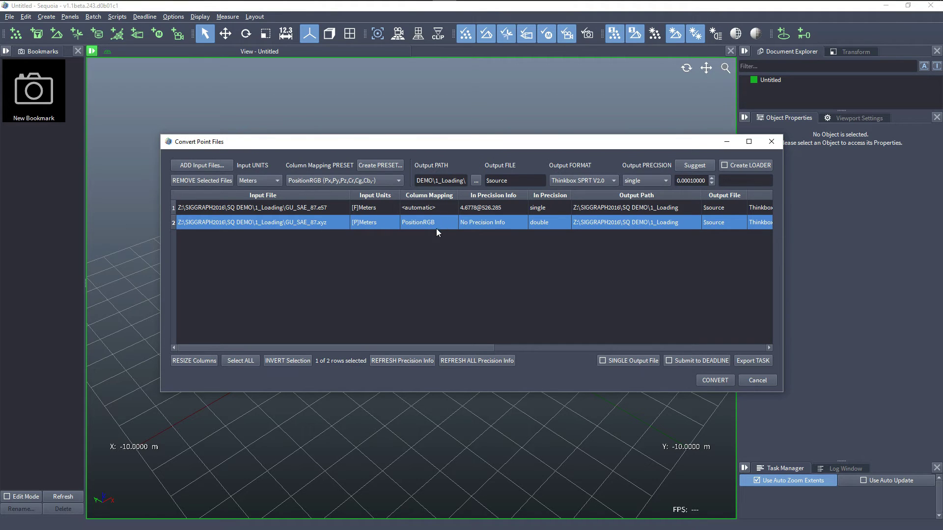
pyautogui.click(344, 179)
pyautogui.click(340, 192)
# Change GU_SAE_87.xyz's output file name to $source_XYZ, keeping the e57 output as $source
pyautogui.moveTo(399, 349); pyautogui.dragTo(447, 348)
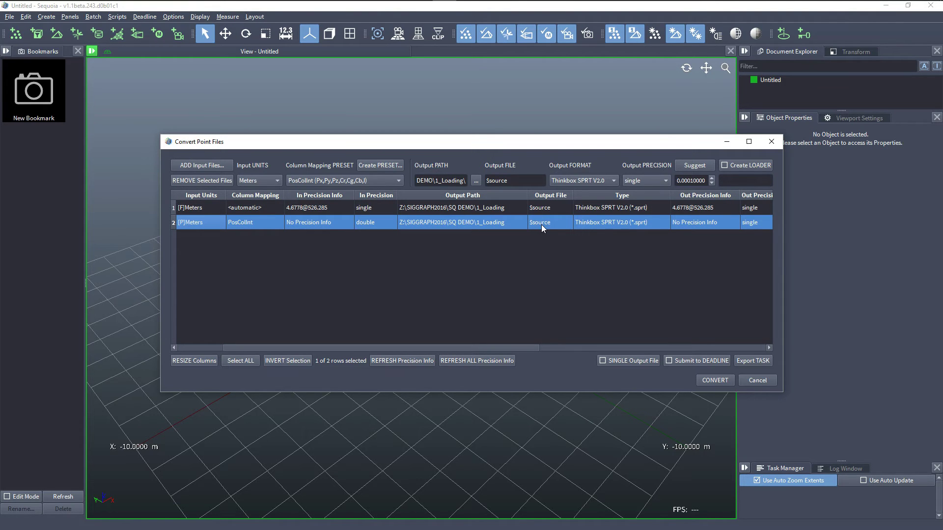
pyautogui.click(546, 238)
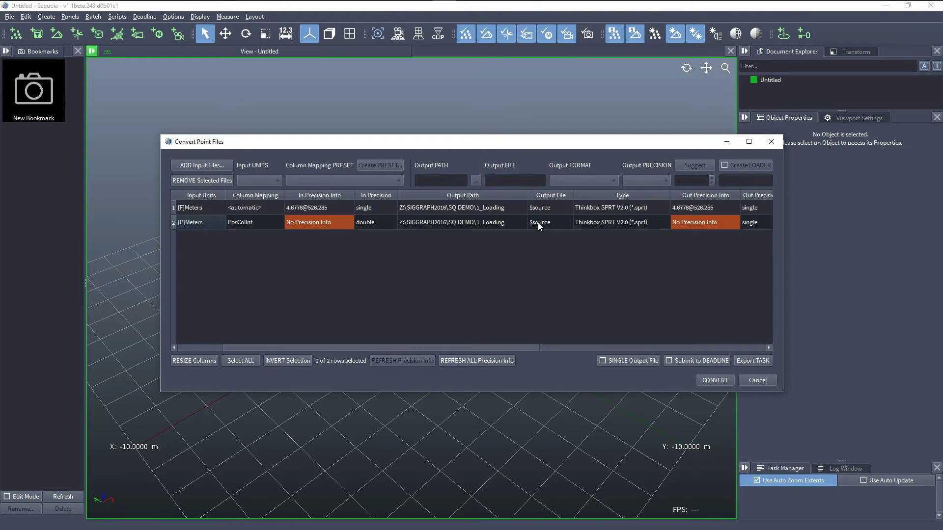
pyautogui.click(540, 224)
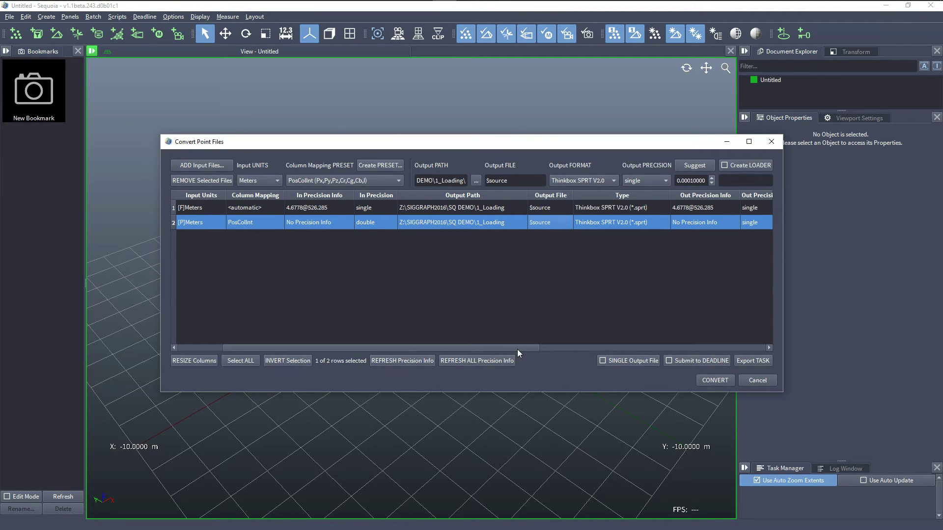
pyautogui.moveTo(512, 348)
pyautogui.mouseDown()
pyautogui.moveTo(465, 348)
pyautogui.moveTo(523, 347)
pyautogui.mouseUp()
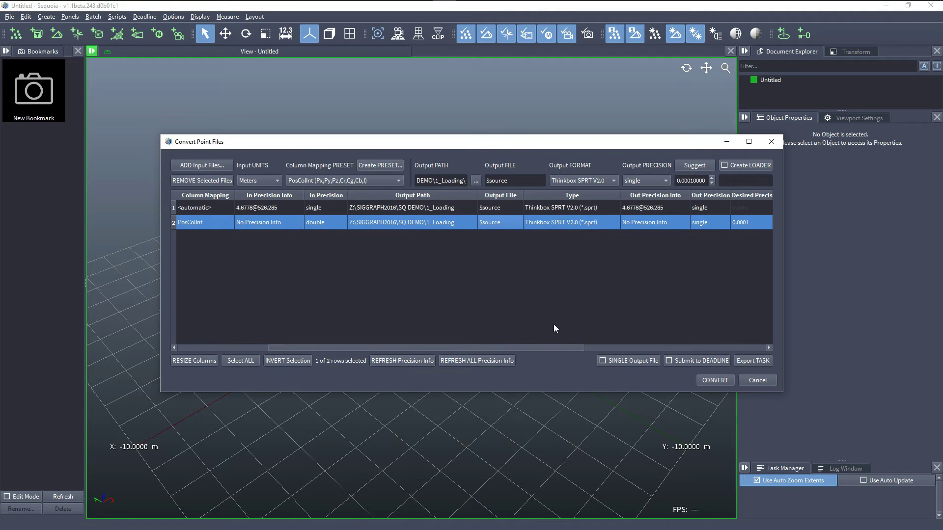
pyautogui.click(519, 180)
pyautogui.press('Return')
pyautogui.click(497, 211)
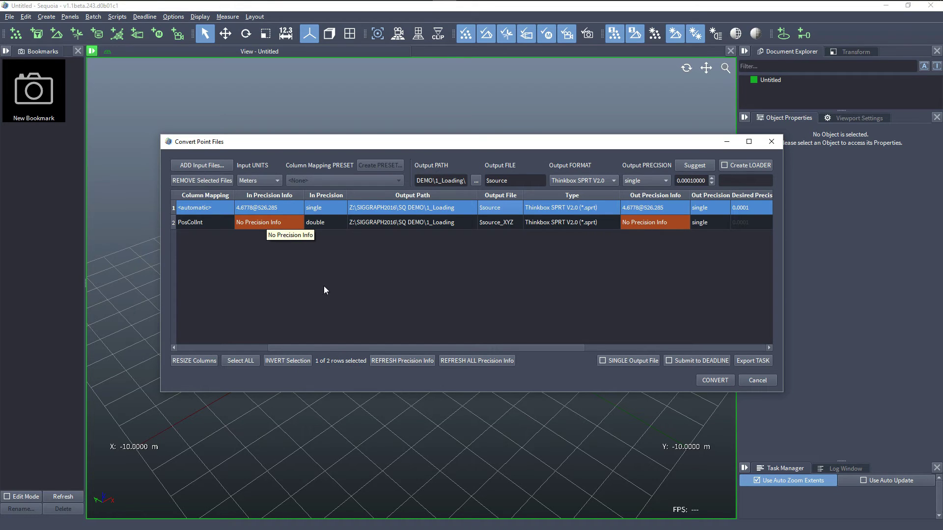
pyautogui.moveTo(447, 349); pyautogui.dragTo(551, 350)
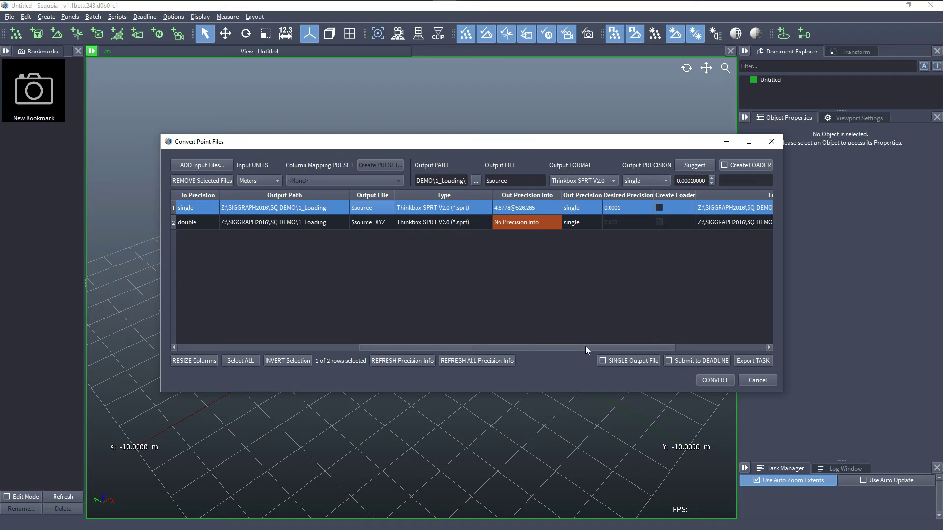
pyautogui.moveTo(577, 349); pyautogui.dragTo(427, 350)
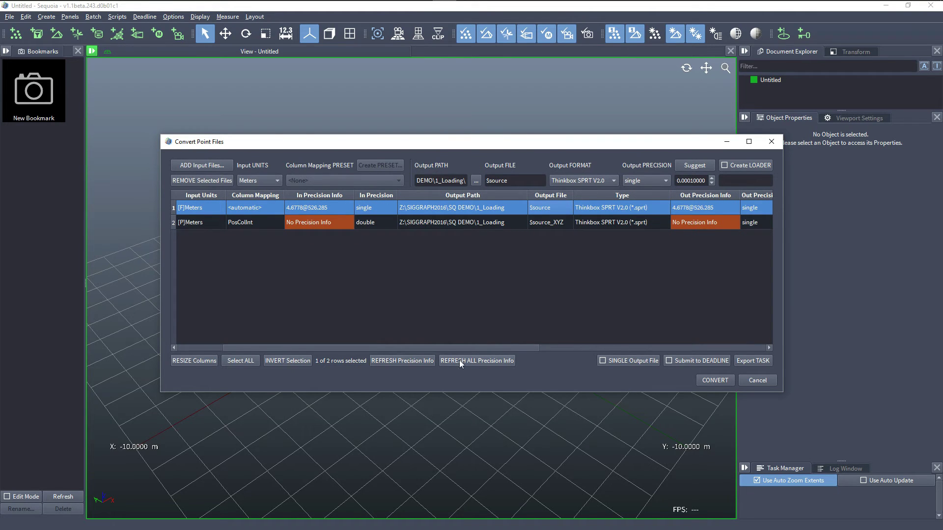
pyautogui.click(472, 361)
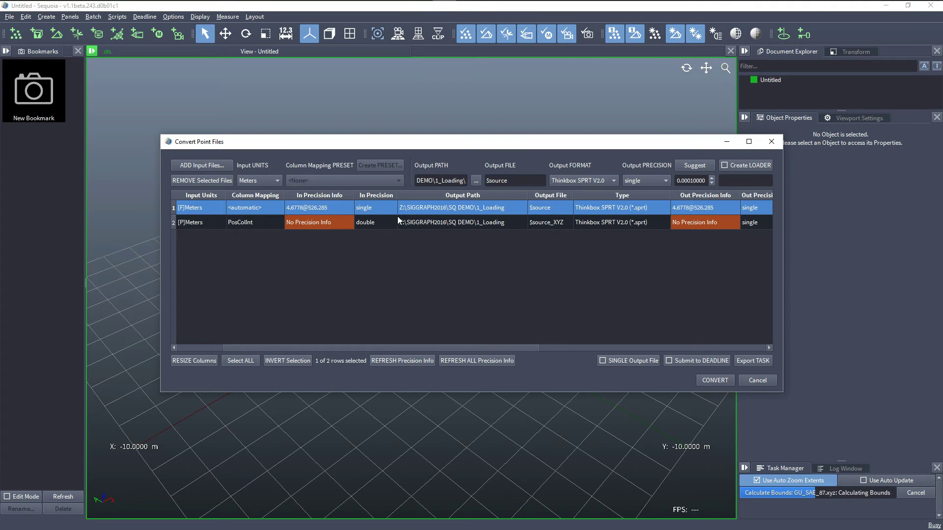
pyautogui.click(314, 223)
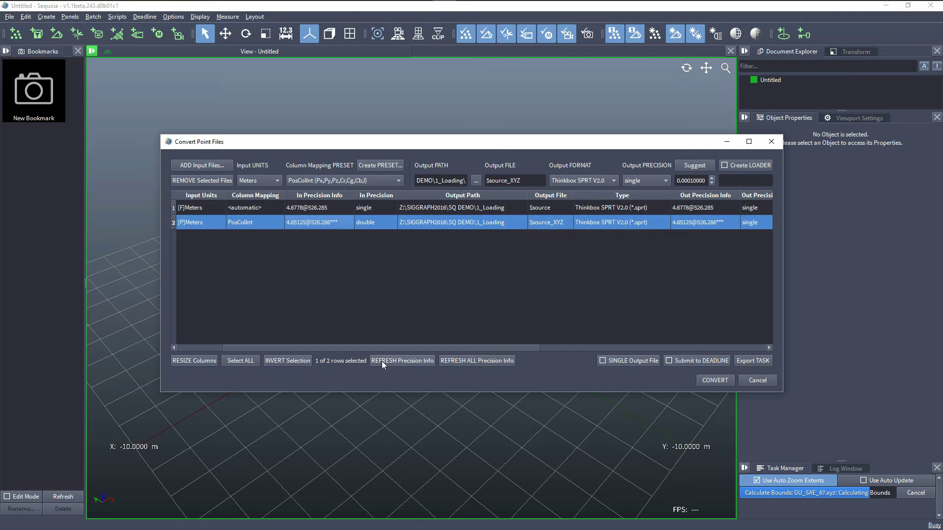
pyautogui.click(398, 358)
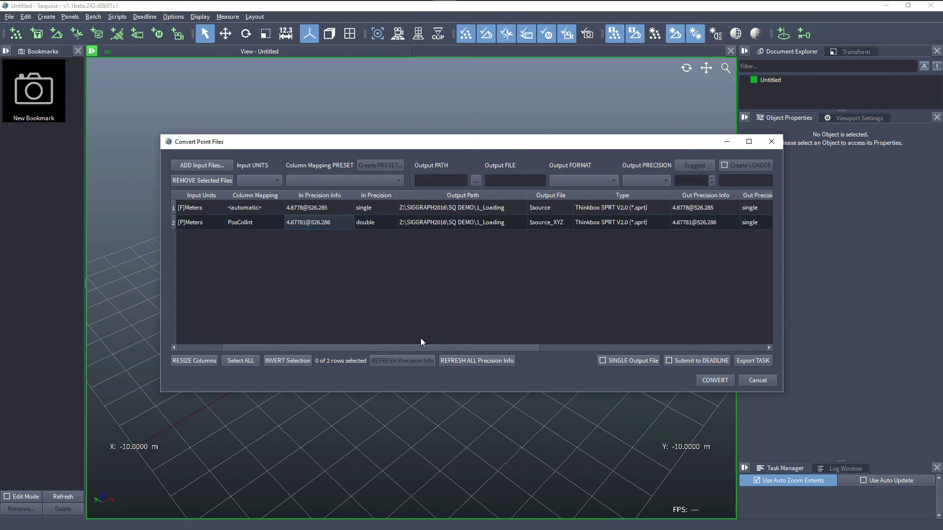
pyautogui.moveTo(421, 347); pyautogui.dragTo(617, 352)
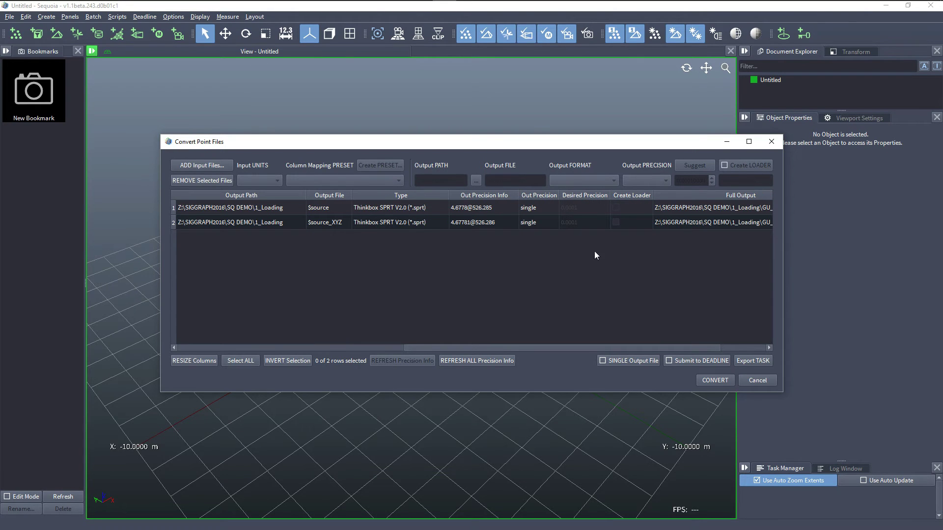
pyautogui.click(594, 222)
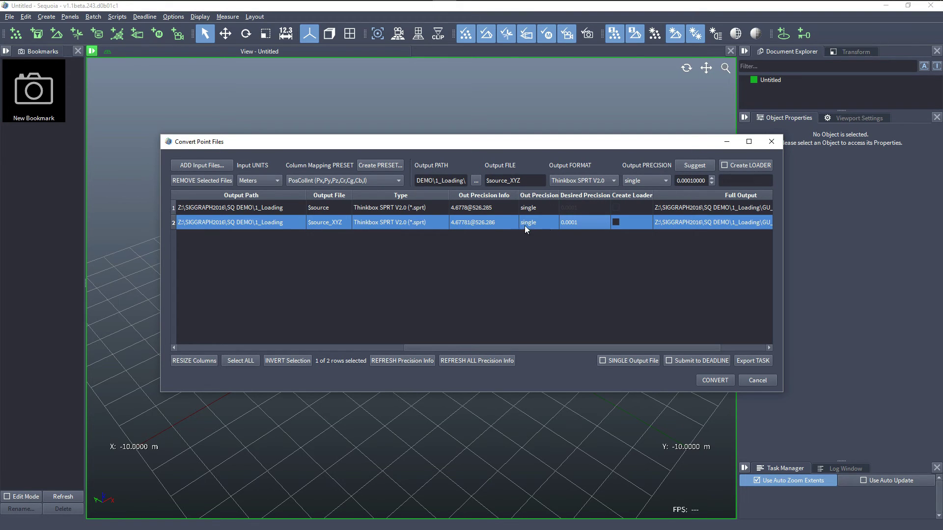
pyautogui.click(652, 182)
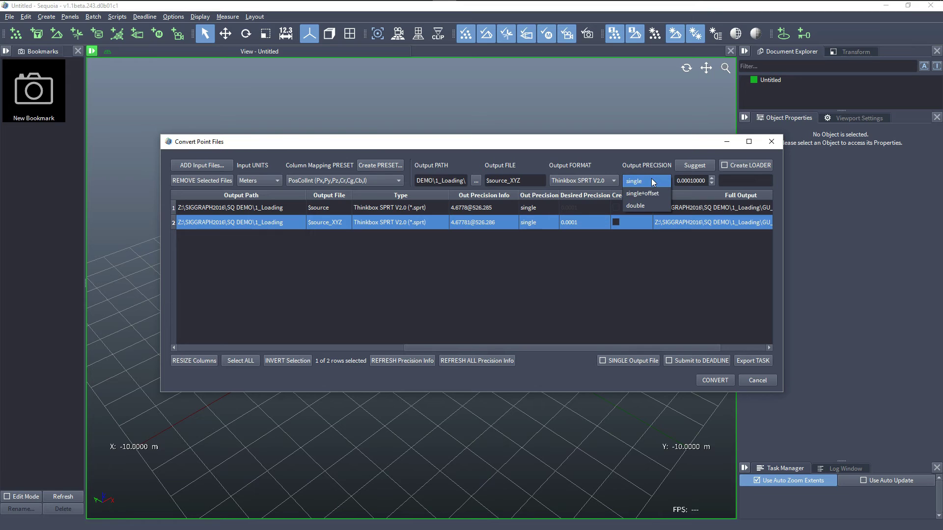
pyautogui.click(648, 206)
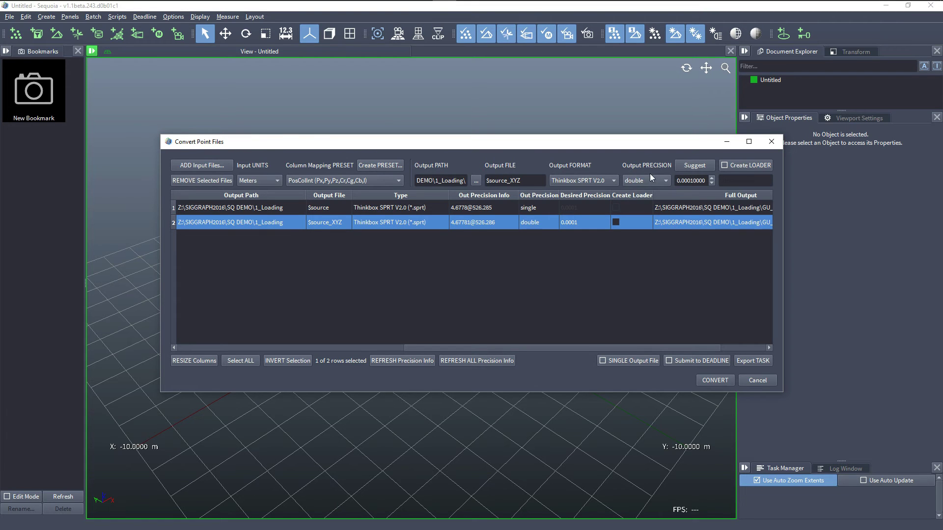
pyautogui.click(647, 179)
pyautogui.click(654, 157)
pyautogui.click(431, 298)
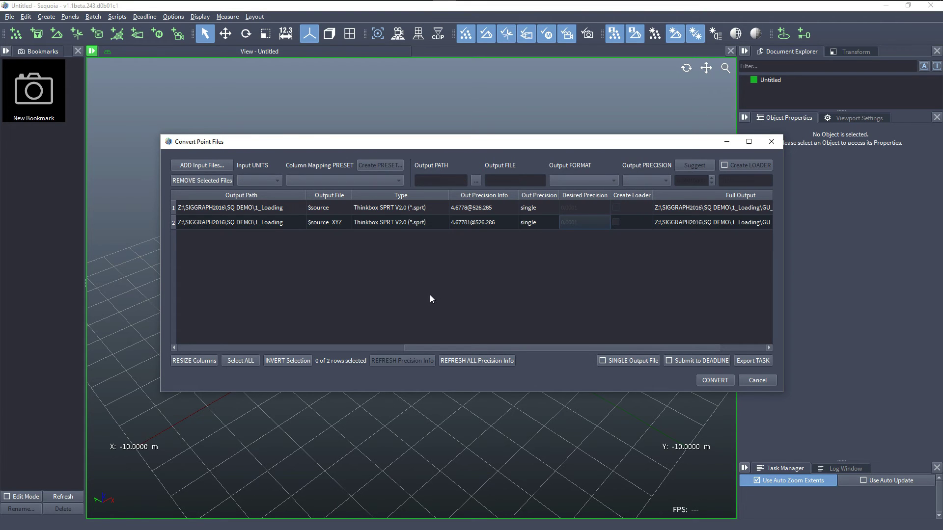
pyautogui.moveTo(454, 349); pyautogui.dragTo(525, 347)
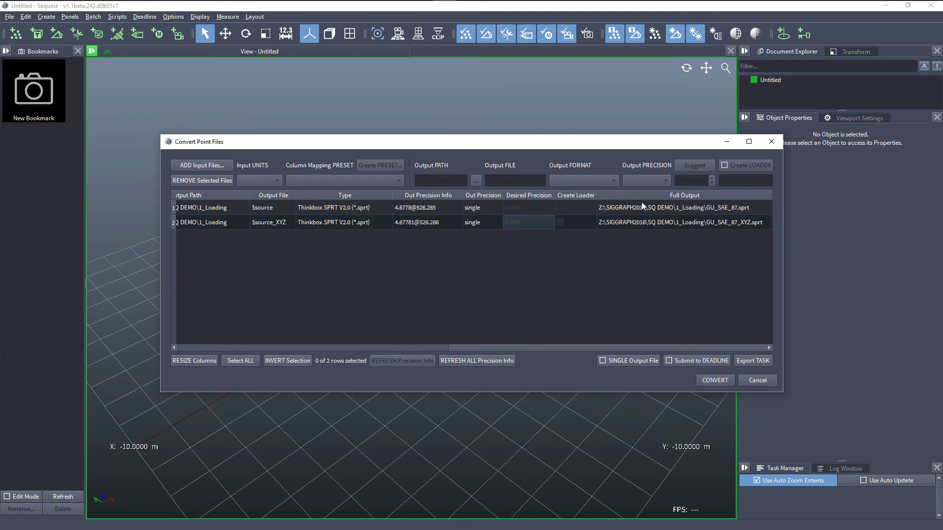
pyautogui.click(574, 211)
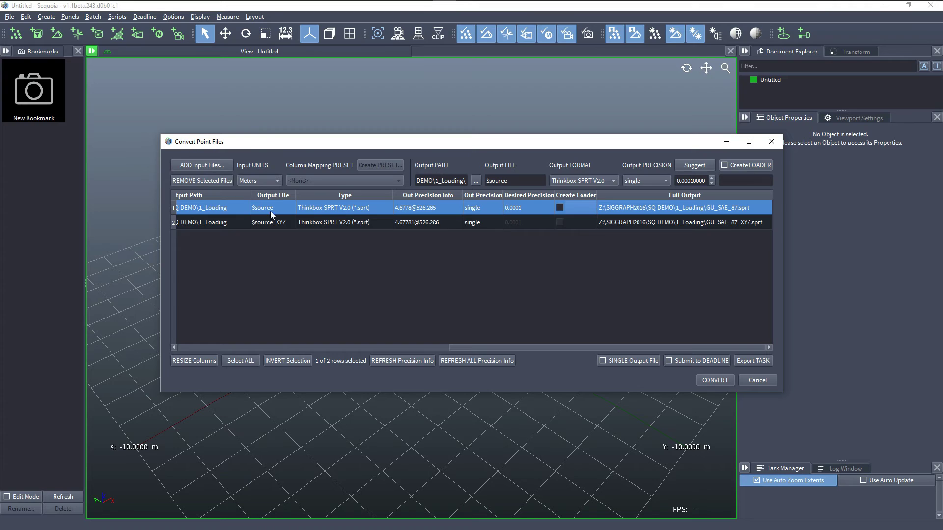
# Enable Create LOADER for GU_SAE_87.e57, keeping separate output files rather than a single merged one
pyautogui.click(741, 166)
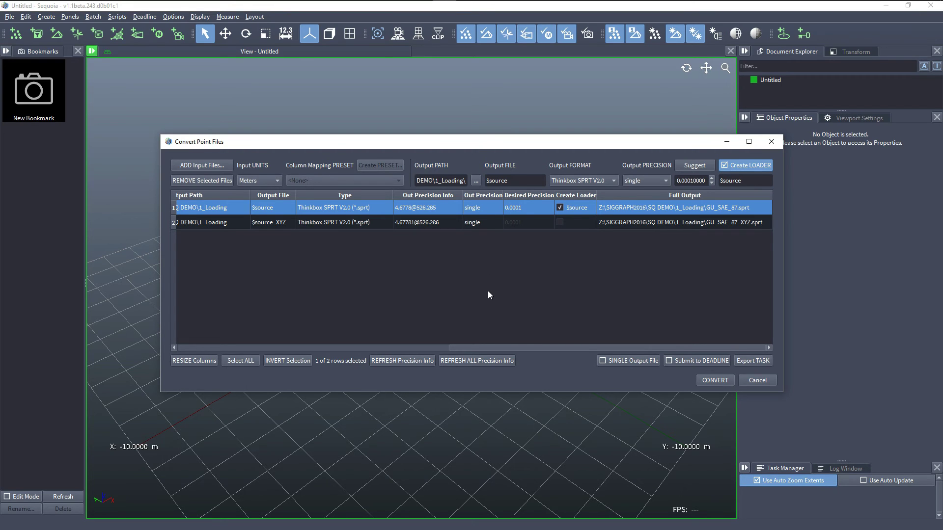
pyautogui.click(615, 362)
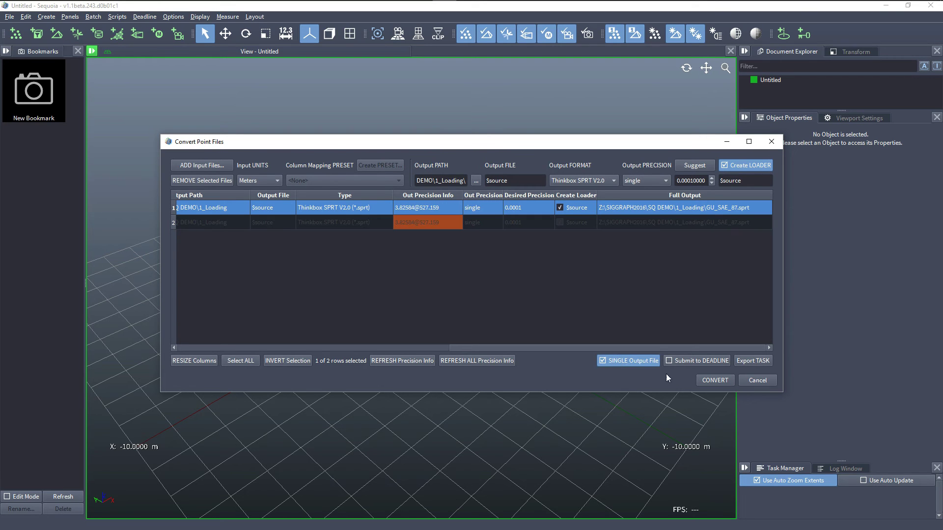
pyautogui.click(637, 362)
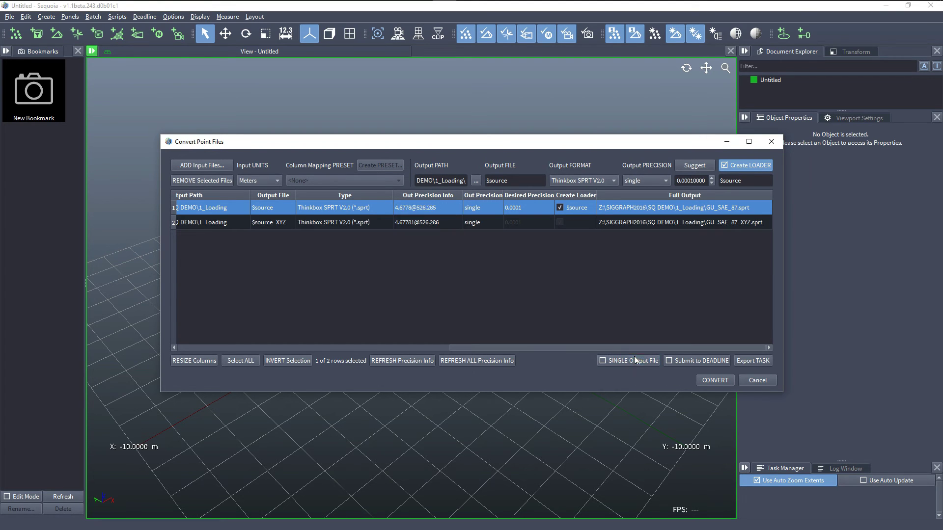
pyautogui.click(538, 278)
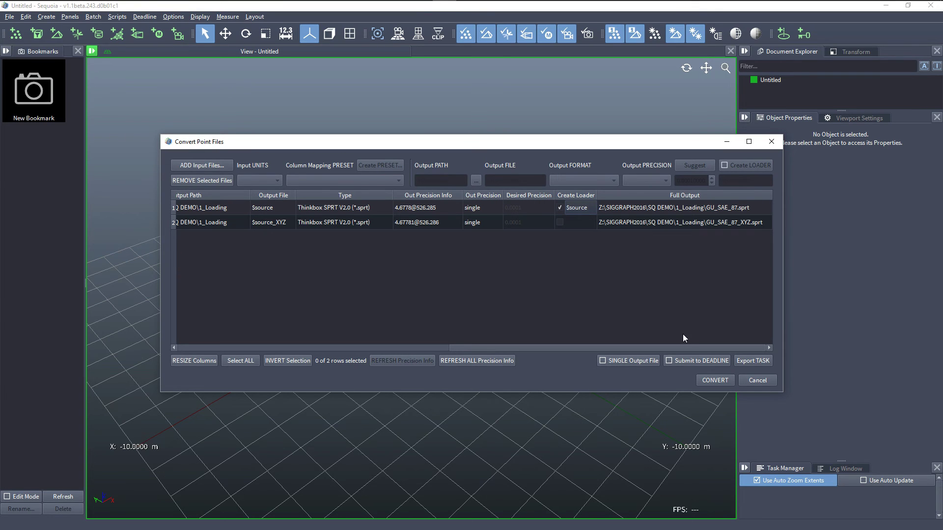
# Preview the Deadline submission settings, then leave the conversion set to run locally
pyautogui.click(708, 362)
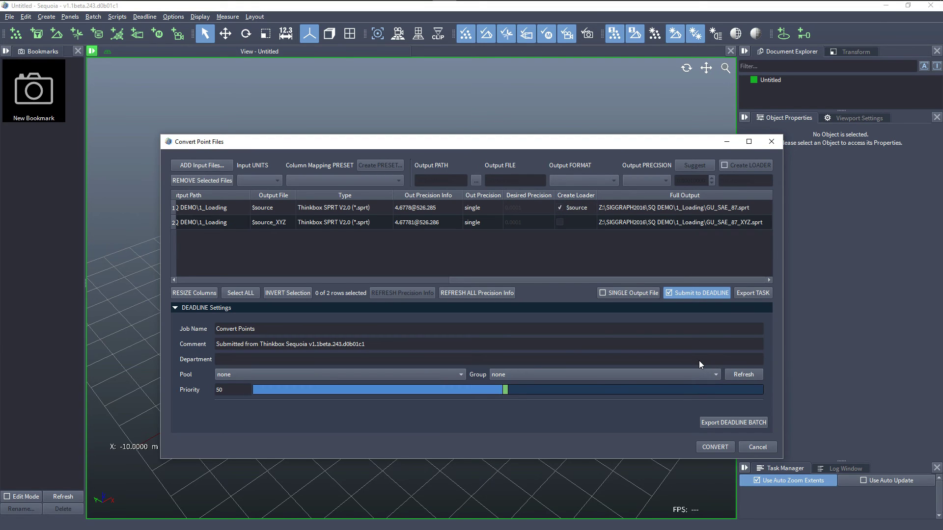
pyautogui.click(687, 292)
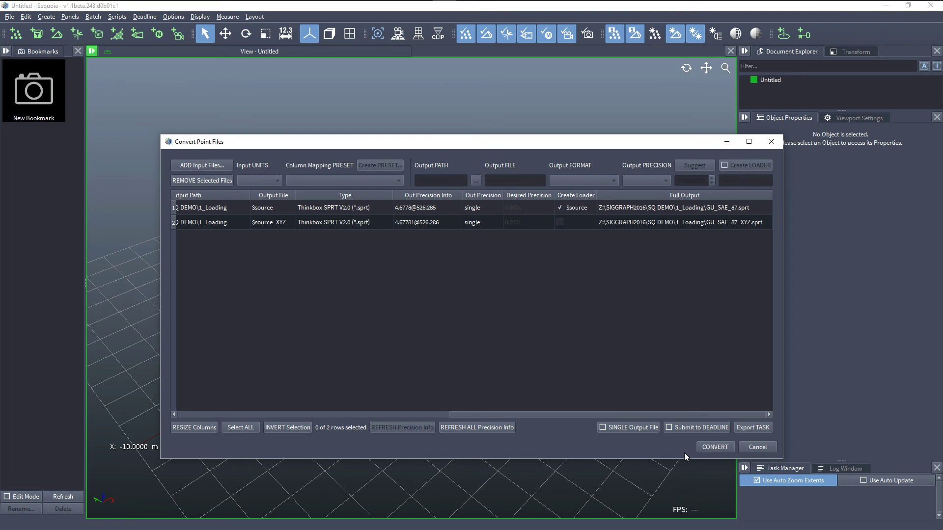
# Run the conversion and inspect the GU_SAE_87 point loader's properties, showing 7,192,800 points
pyautogui.click(711, 446)
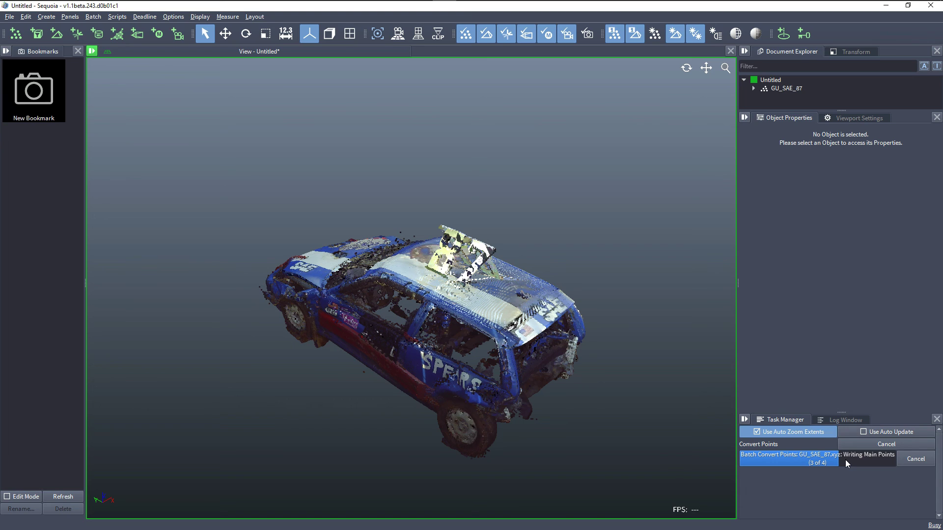
pyautogui.click(794, 88)
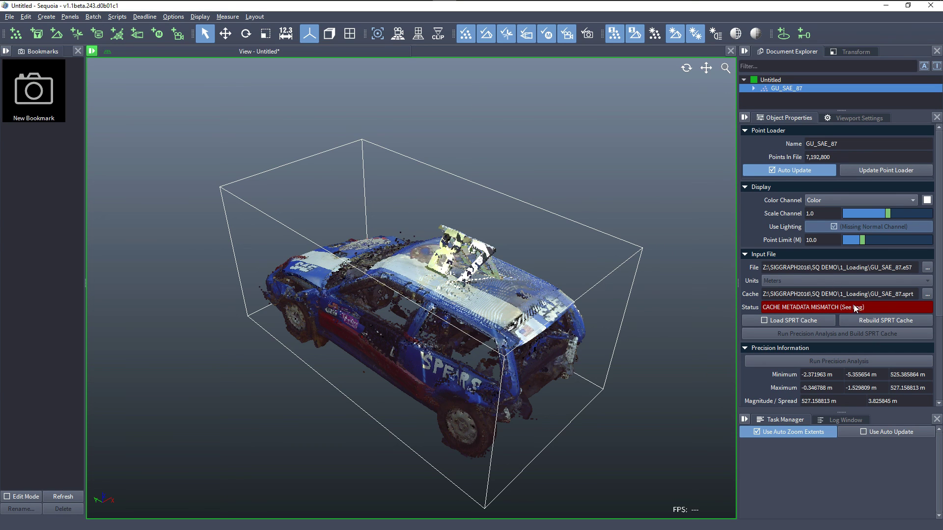
# Enable Load SPRT Cache for GU_SAE_87 and orbit around the car's side and roof
pyautogui.click(797, 319)
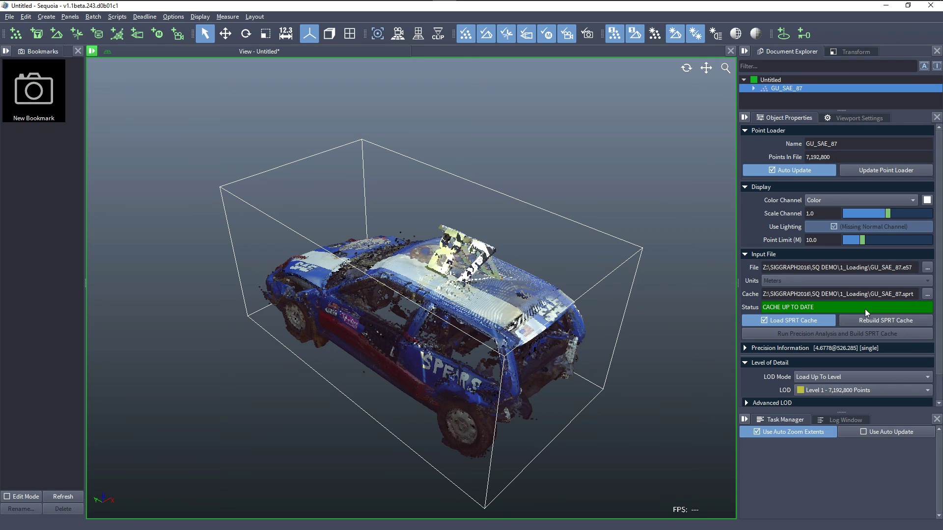
pyautogui.moveTo(729, 335); pyautogui.dragTo(534, 269, button='middle')
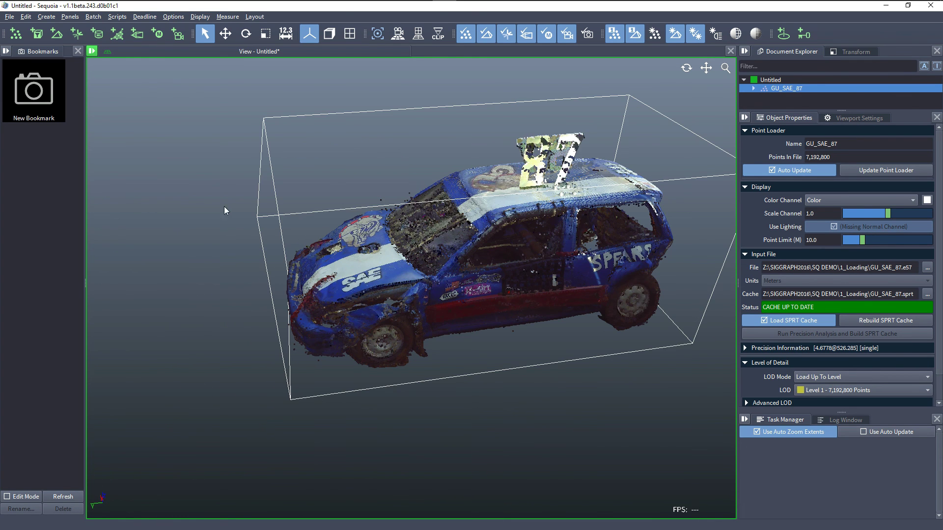
pyautogui.moveTo(427, 242); pyautogui.dragTo(354, 270, button='middle')
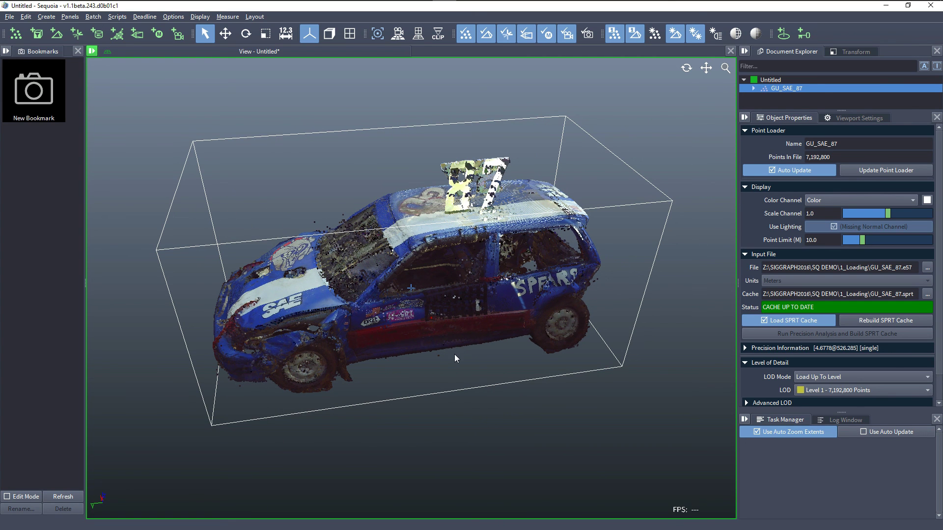